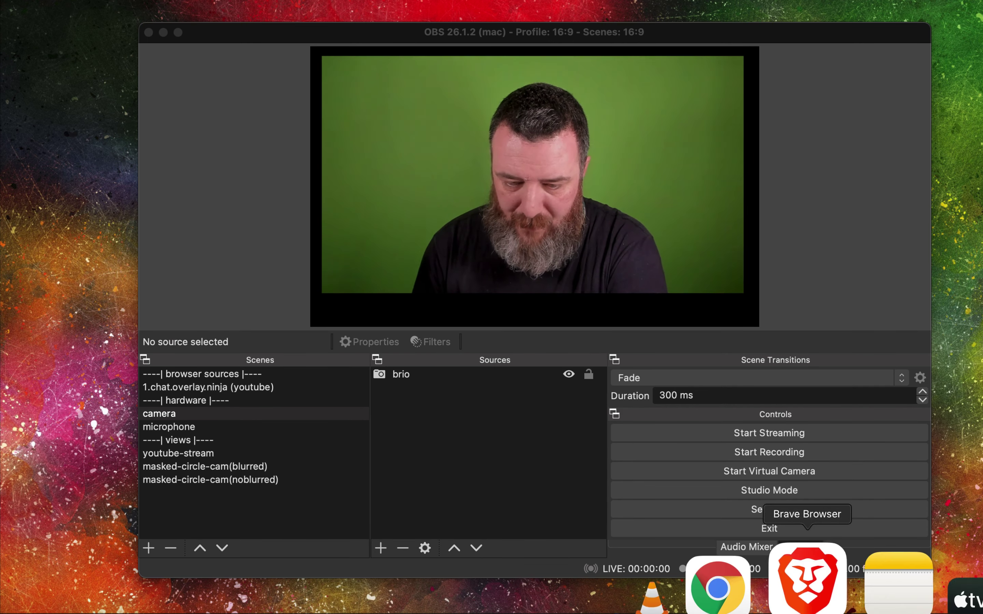
- Switch to Brave and review the live-chat-overlay repository's README installation instructions and the YouTube Chat Overlay extension's options
{"action": "left_click", "coordinate": [805, 582]}
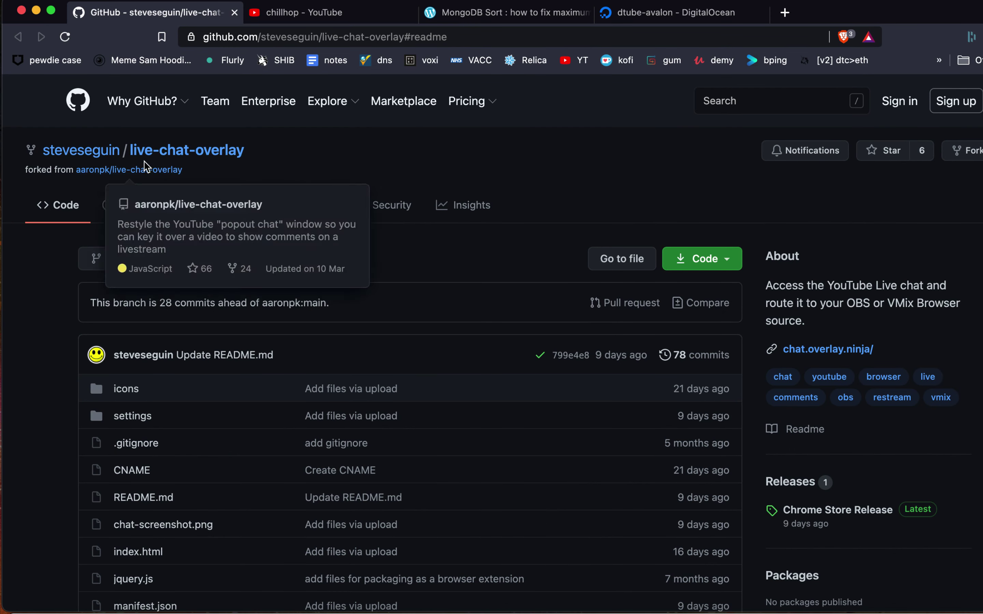
{"action": "scroll", "coordinate": [469, 318], "scroll_direction": "down", "scroll_amount": 10}
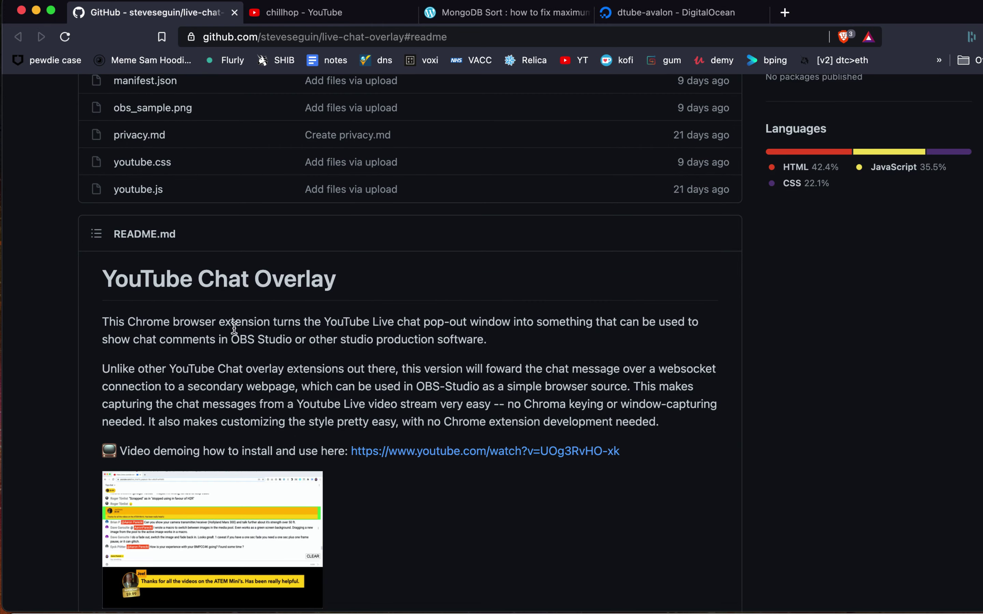
{"action": "scroll", "coordinate": [384, 364], "scroll_direction": "down", "scroll_amount": 6}
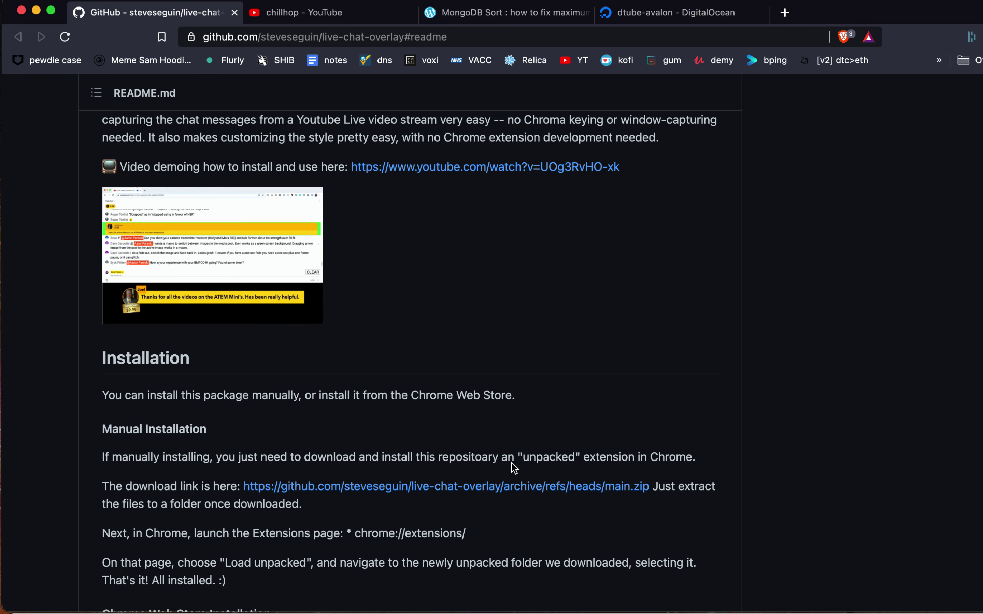
{"action": "scroll", "coordinate": [631, 432], "scroll_direction": "down", "scroll_amount": 5}
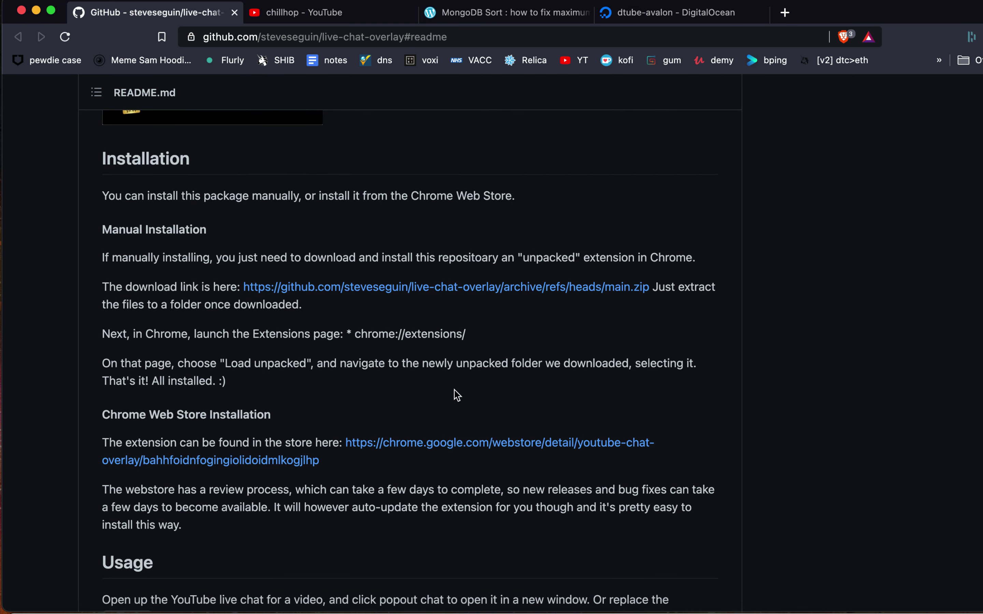
{"action": "scroll", "coordinate": [454, 396], "scroll_direction": "up", "scroll_amount": 7}
{"action": "scroll", "coordinate": [451, 406], "scroll_direction": "down", "scroll_amount": 7}
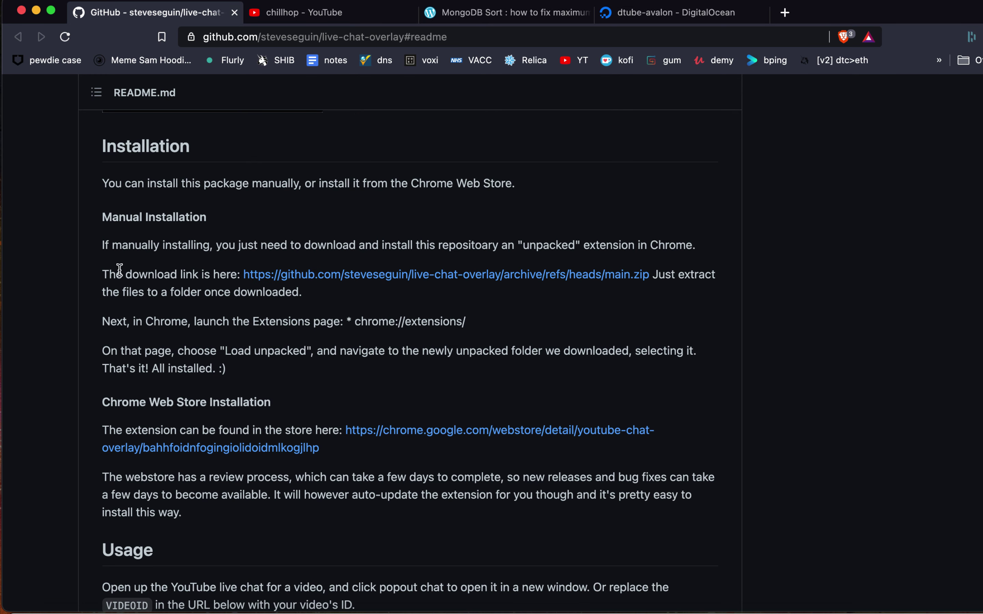
{"action": "scroll", "coordinate": [365, 437], "scroll_direction": "up", "scroll_amount": 20}
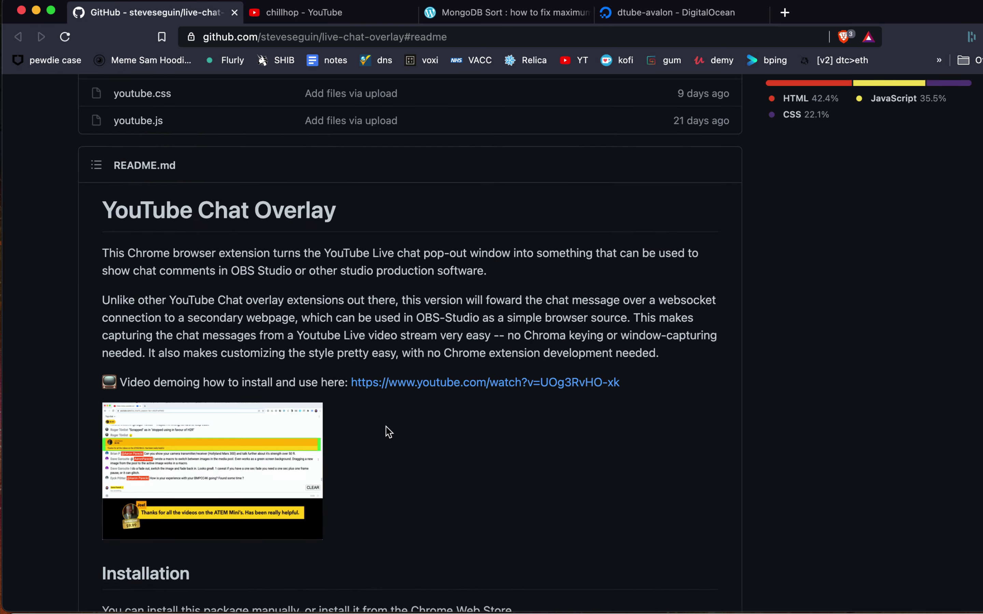
{"action": "right_click", "coordinate": [971, 37]}
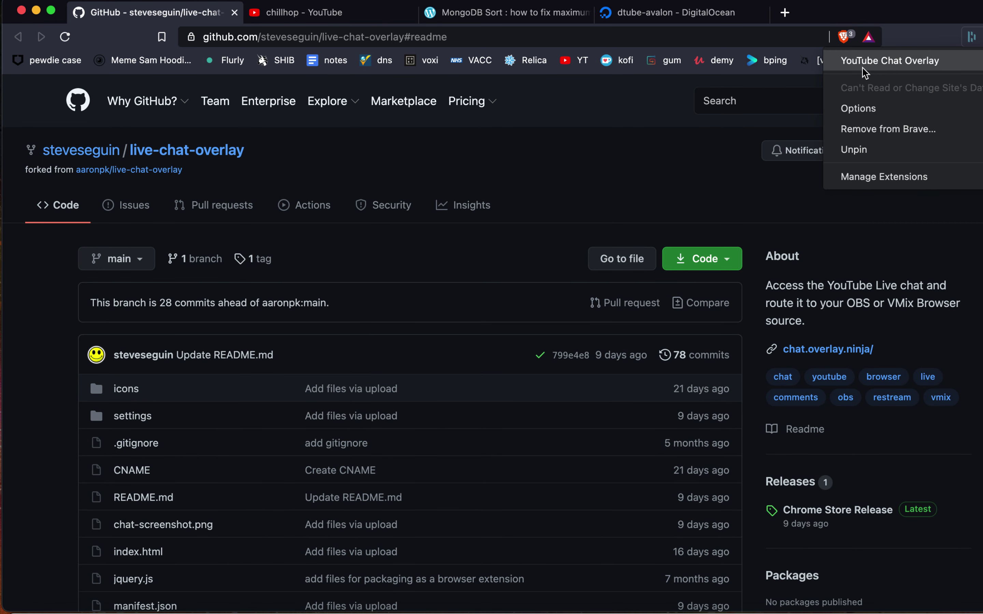
{"action": "left_click", "coordinate": [571, 151]}
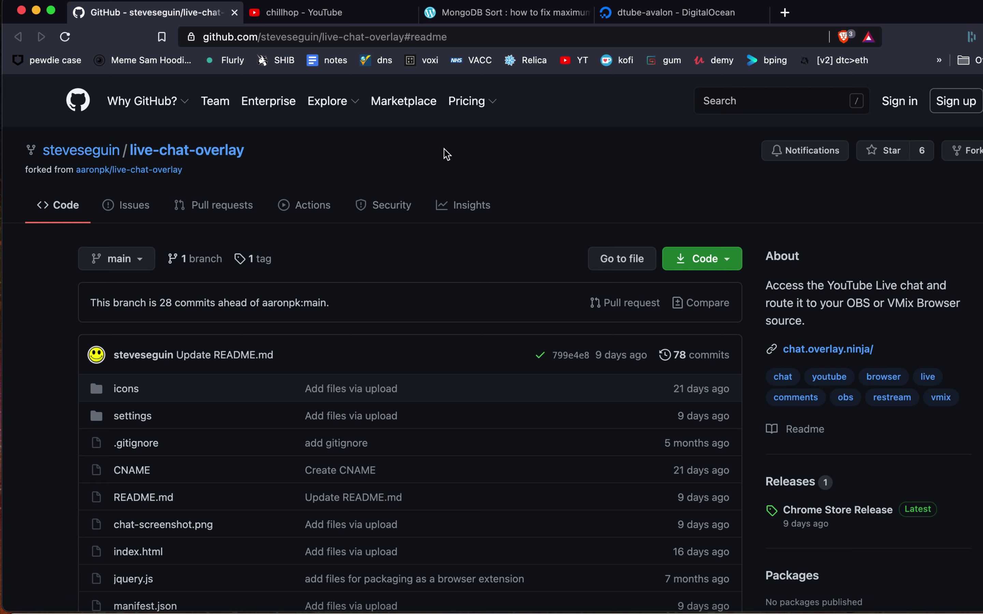
- Open the "Chillhop Radio - jazzy & lofi hip hop beats" live stream on YouTube and pause playback
{"action": "left_click", "coordinate": [345, 16]}
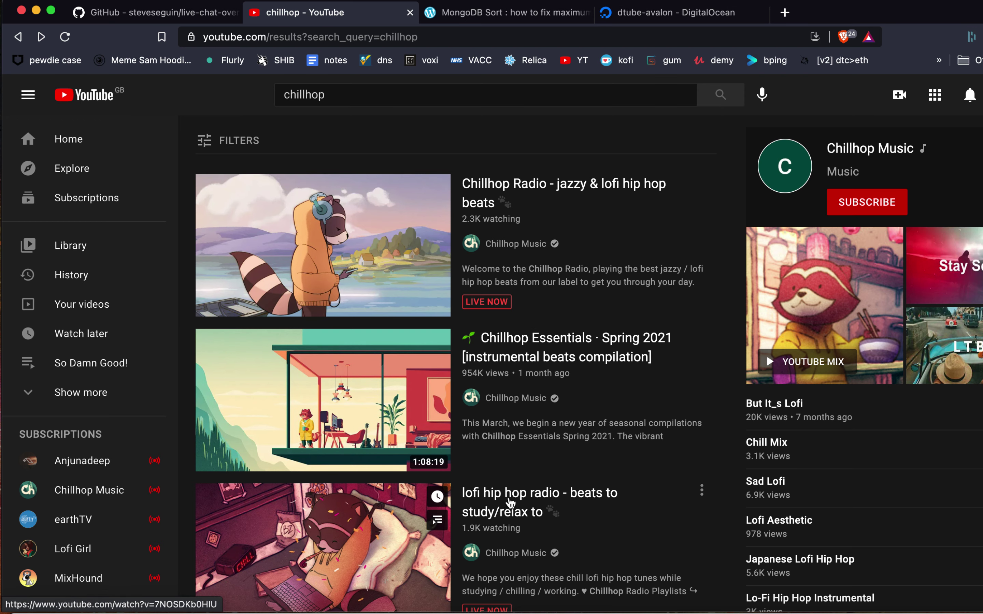
{"action": "left_click", "coordinate": [493, 190]}
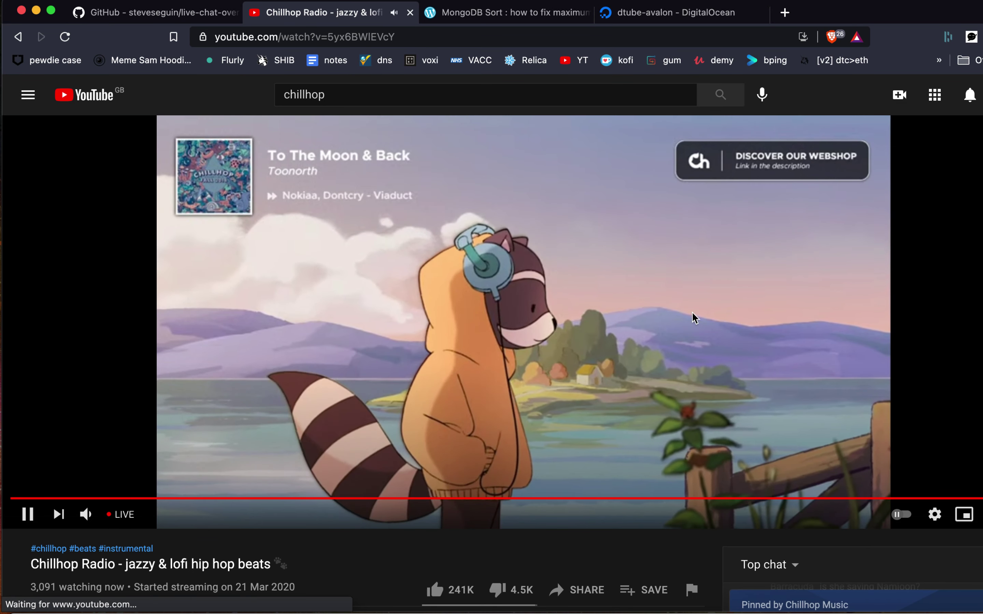
{"action": "left_click", "coordinate": [27, 514]}
- Pop out the stream's live chat into its own window and move that window towards the middle of the screen
{"action": "scroll", "coordinate": [658, 329], "scroll_direction": "down", "scroll_amount": 5}
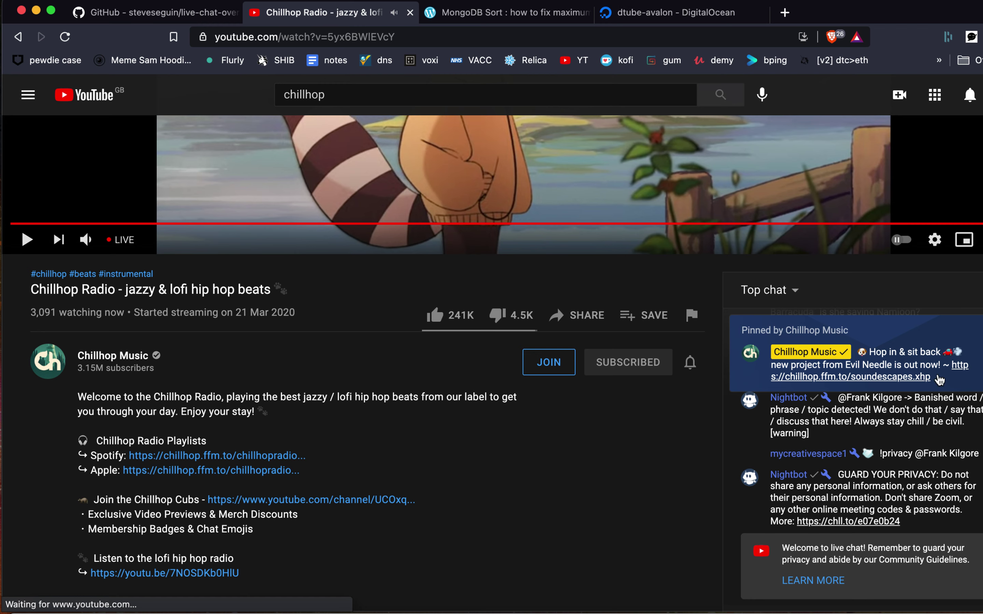
{"action": "left_click", "coordinate": [975, 289]}
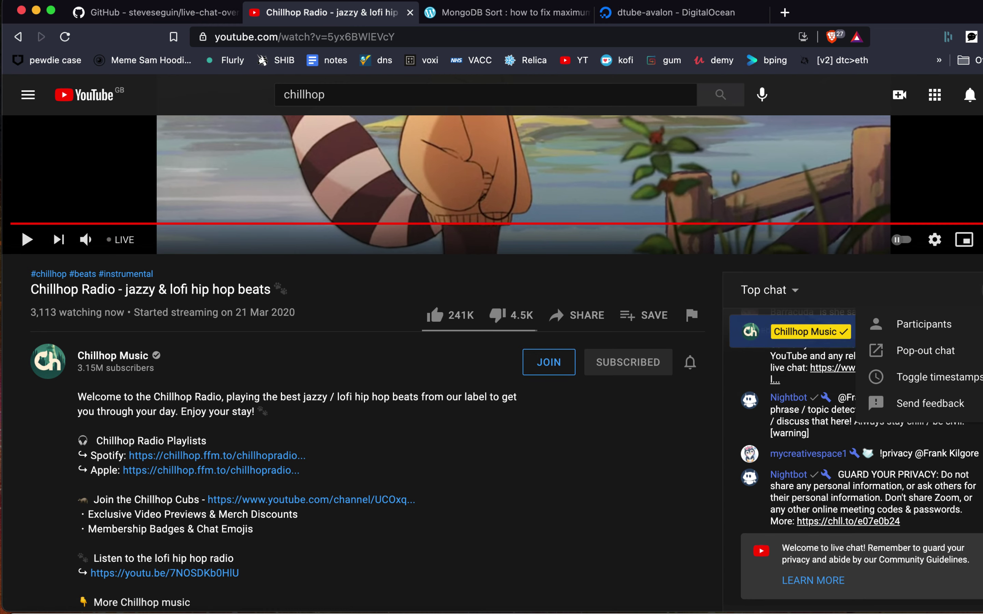
{"action": "left_click", "coordinate": [934, 350]}
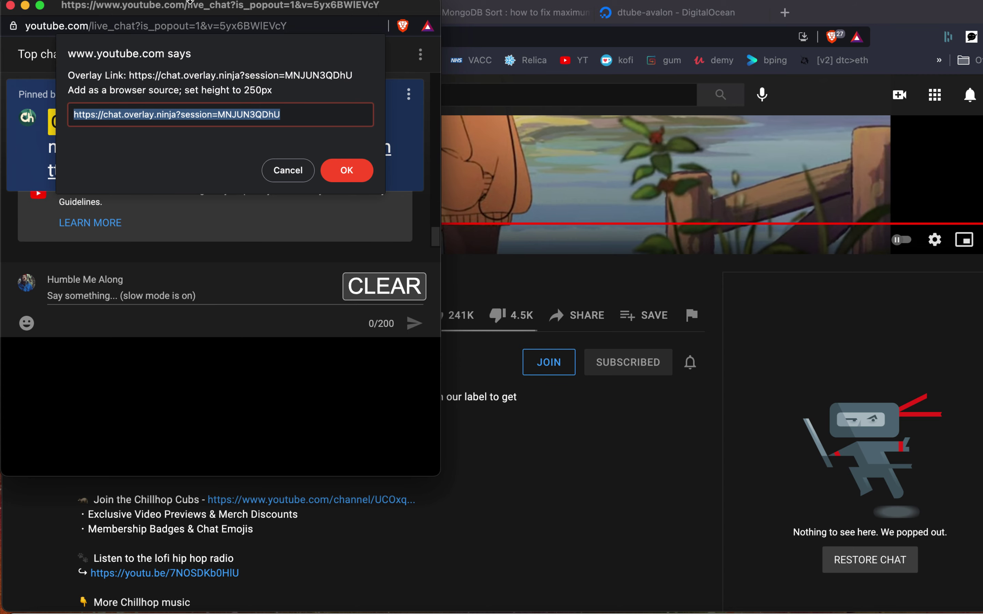
{"action": "left_click_drag", "start_coordinate": [190, 2], "coordinate": [452, 49]}
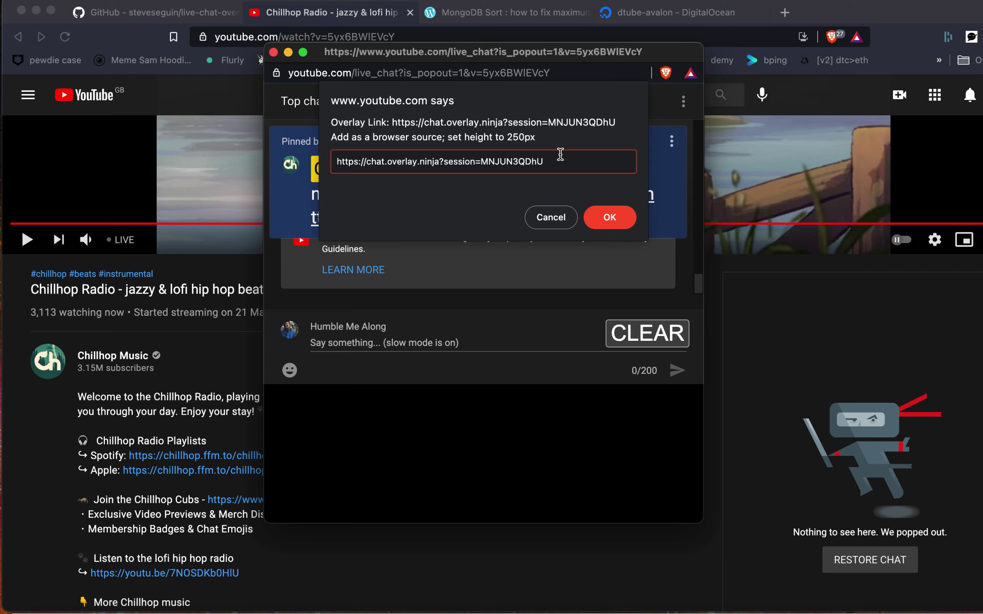
- Copy the chat.overlay.ninja overlay link from the chat window's prompt and accept the prompt
{"action": "left_click_drag", "start_coordinate": [560, 154], "coordinate": [326, 155]}
{"action": "right_click", "coordinate": [387, 163]}
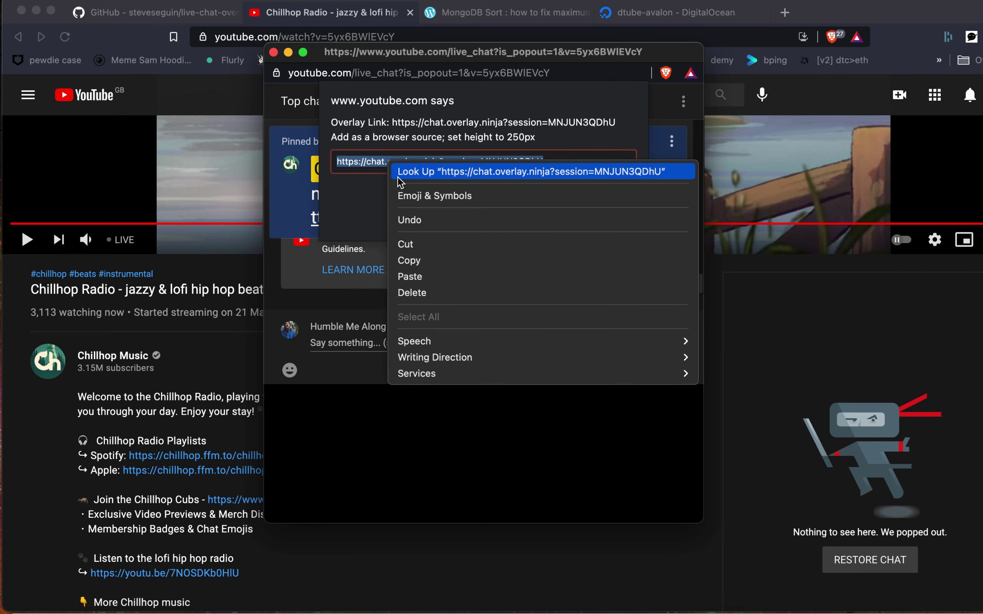
{"action": "left_click", "coordinate": [427, 257]}
{"action": "left_click", "coordinate": [595, 226]}
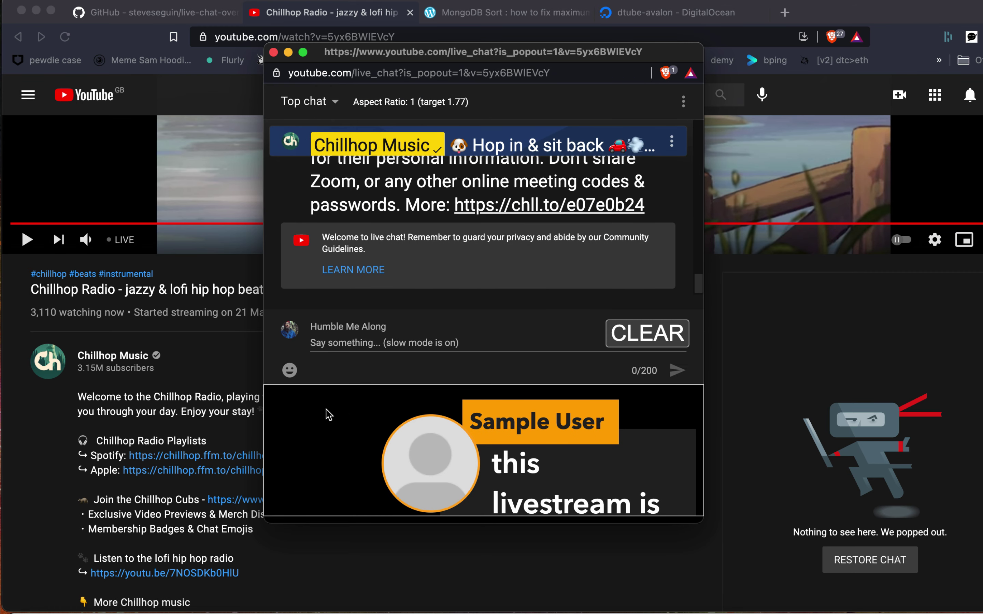
- Switch to OBS and replace the URL of the youtube.overlay.ninja source in scene "1.chat.overlay.ninja (youtube)" with the copied overlay link
{"action": "key", "text": "super+Tab"}
{"action": "key", "text": "super+Tab"}
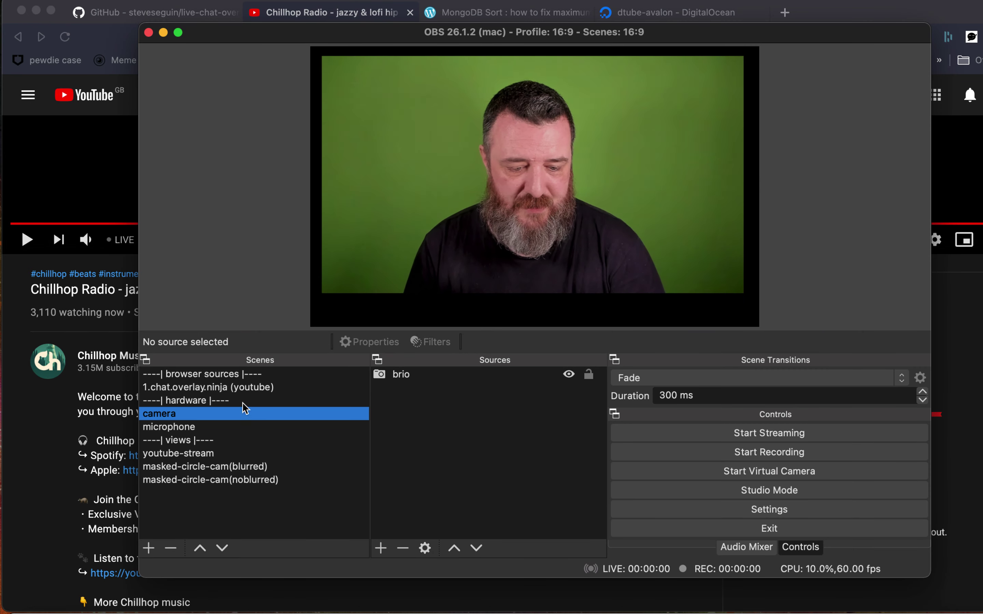
{"action": "left_click", "coordinate": [248, 388]}
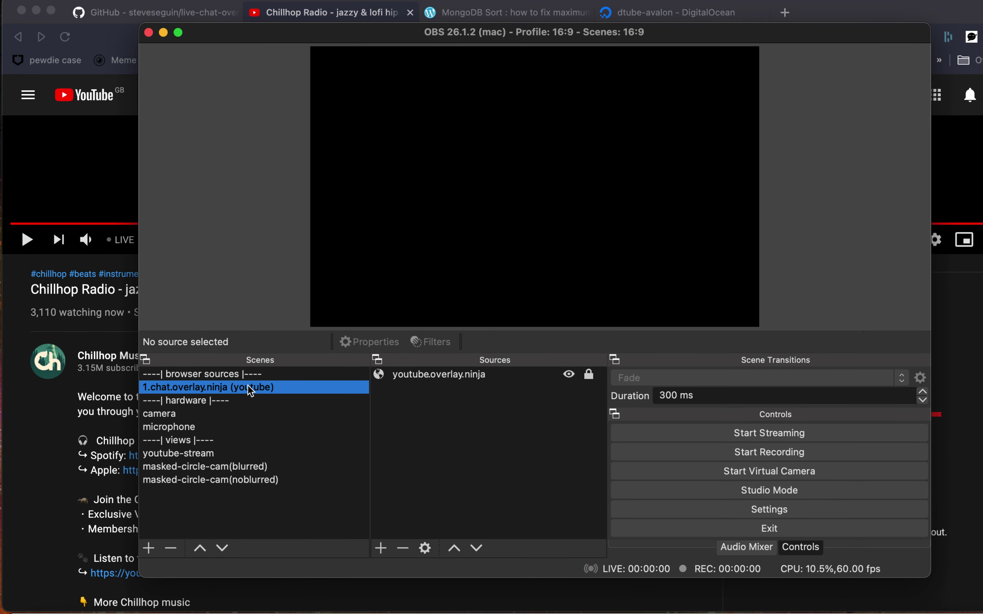
{"action": "left_click", "coordinate": [472, 377]}
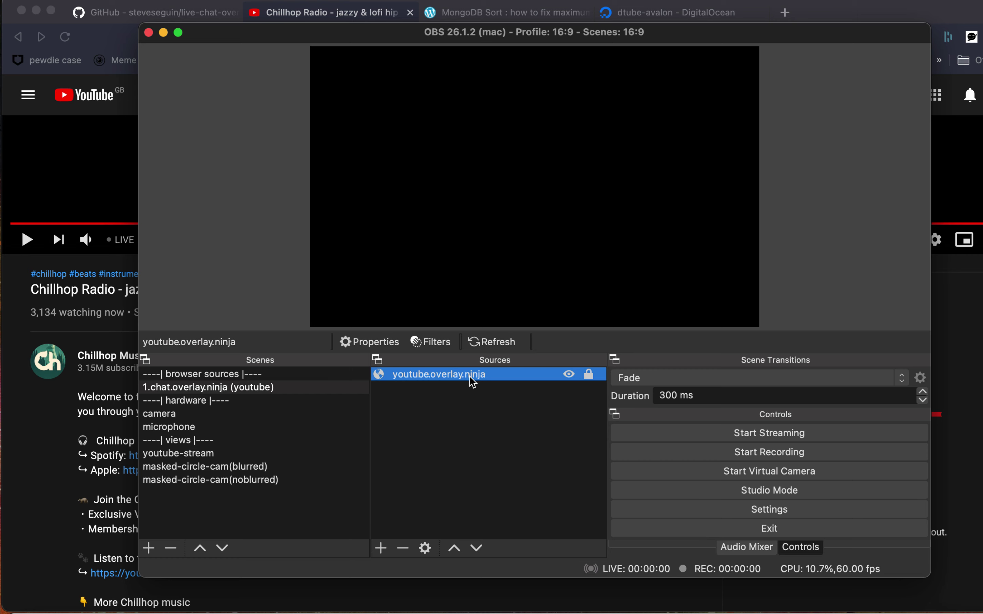
{"action": "double_click", "coordinate": [470, 377]}
{"action": "left_click_drag", "start_coordinate": [357, 332], "coordinate": [609, 335]}
{"action": "key", "text": "super+v"}
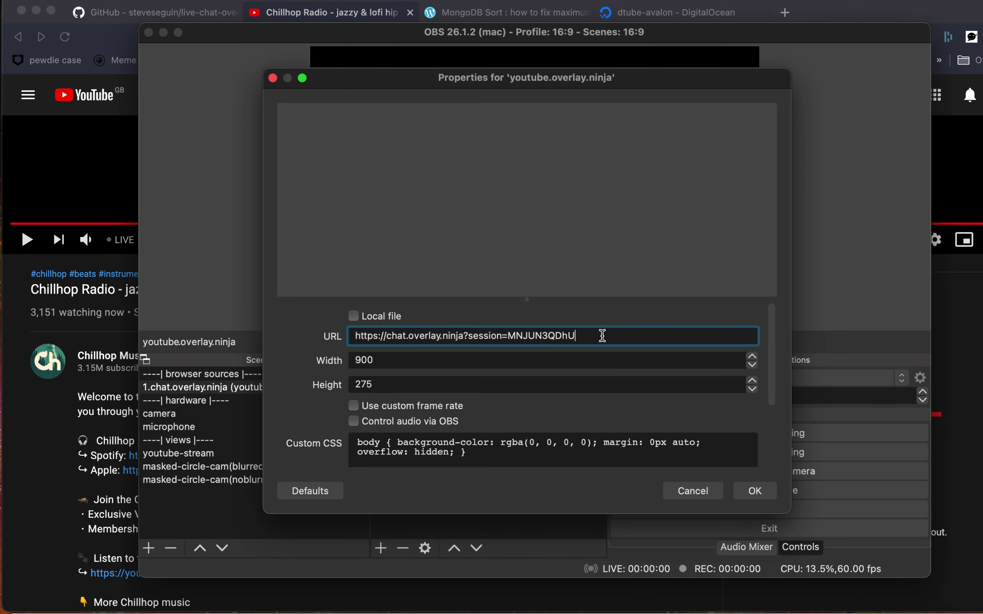
{"action": "left_click_drag", "start_coordinate": [467, 335], "coordinate": [605, 336]}
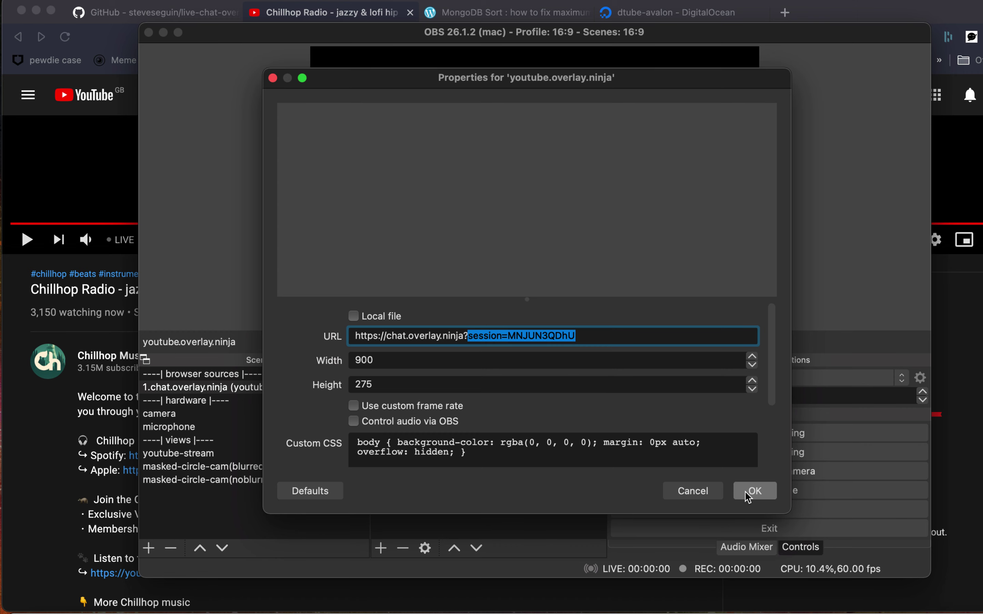
{"action": "left_click", "coordinate": [754, 491]}
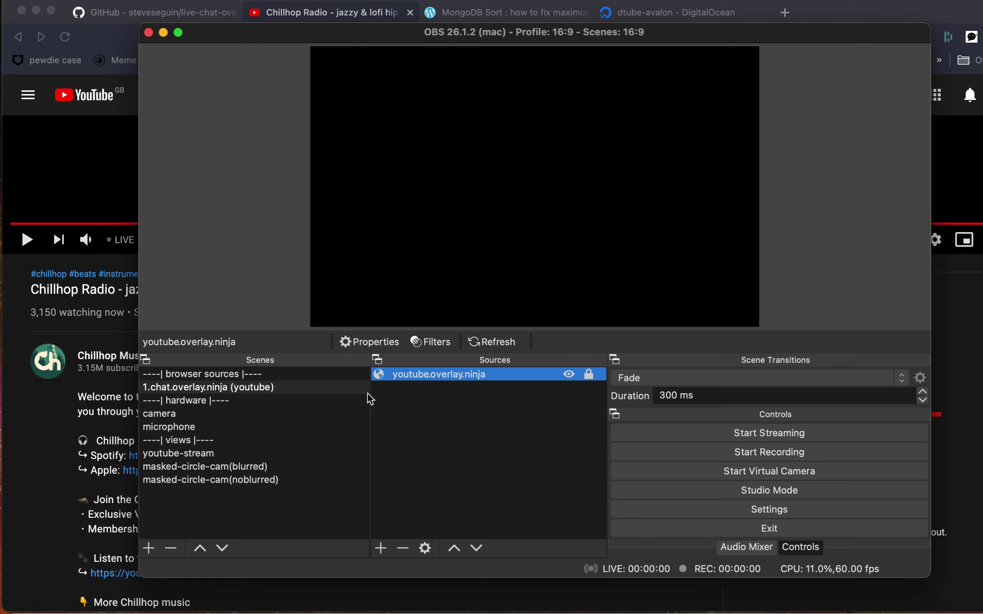
- Arrange the OBS and live chat windows side by side and feature Nightbot's "GUARD YOUR PRIVACY" message in the overlay
{"action": "left_click_drag", "start_coordinate": [503, 33], "coordinate": [782, 20]}
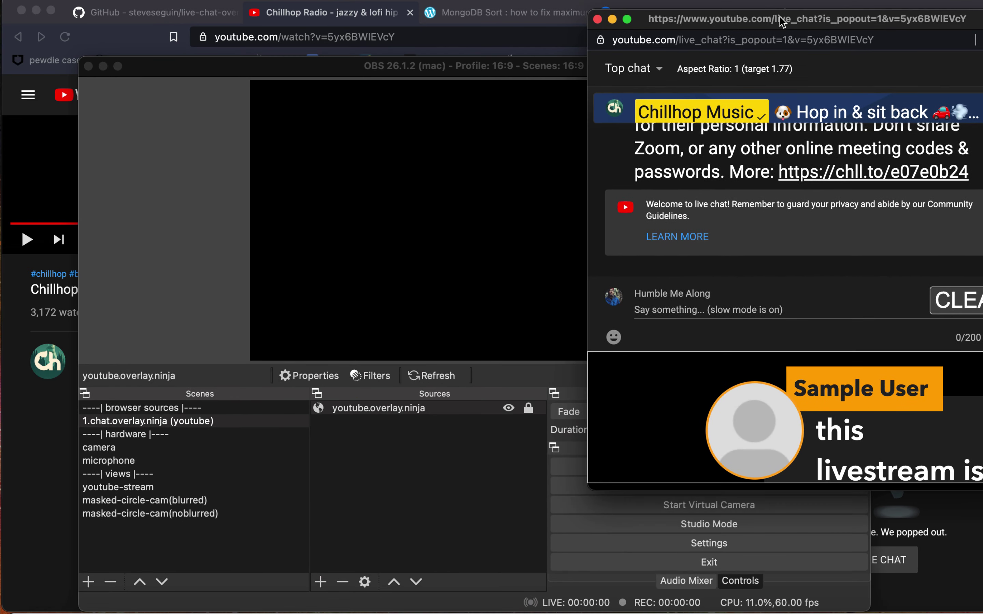
{"action": "left_click_drag", "start_coordinate": [361, 64], "coordinate": [305, 41]}
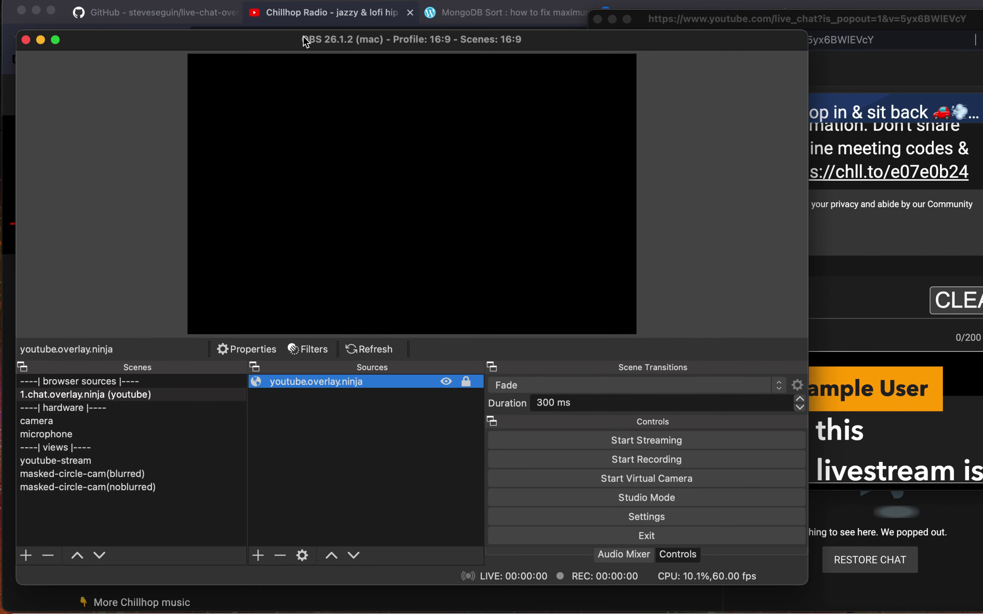
{"action": "left_click", "coordinate": [846, 25]}
{"action": "scroll", "coordinate": [857, 189], "scroll_direction": "up", "scroll_amount": 3}
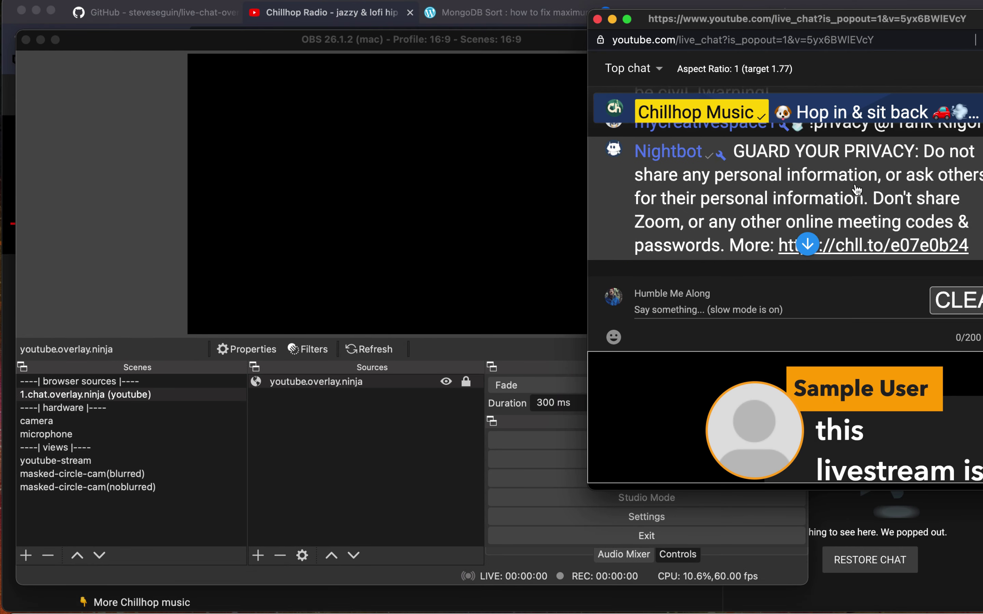
{"action": "left_click", "coordinate": [859, 186]}
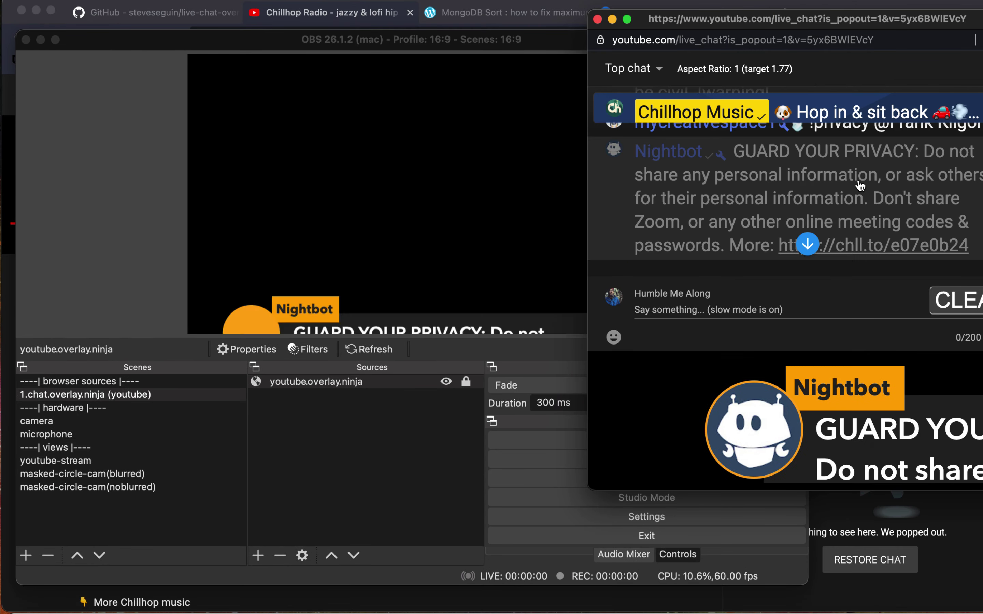
- Unlock the youtube.overlay.ninja source in OBS, move it up until it fits fully inside the canvas, and lock it again
{"action": "left_click", "coordinate": [321, 82]}
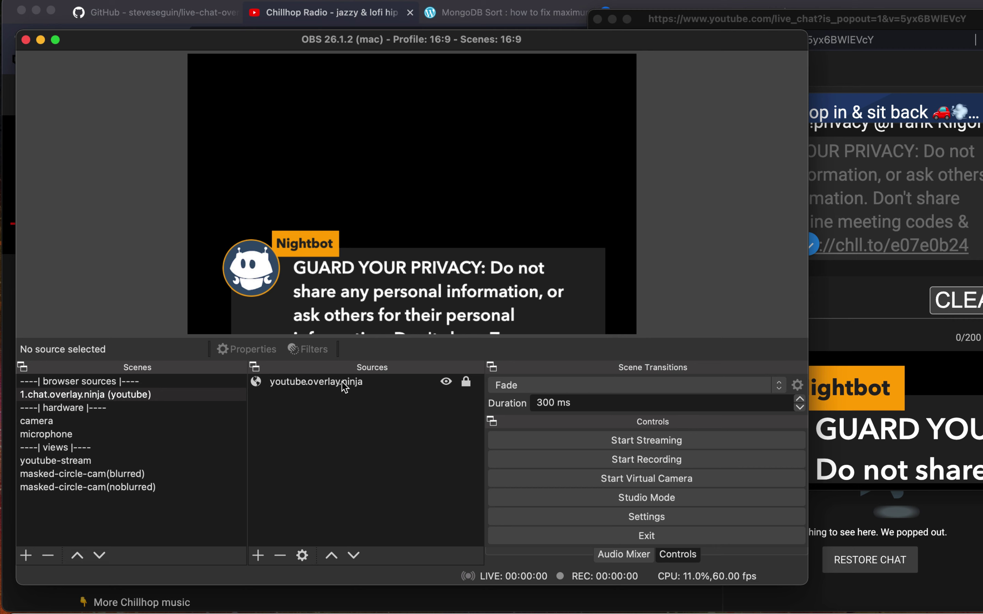
{"action": "left_click", "coordinate": [343, 386]}
{"action": "left_click", "coordinate": [466, 384]}
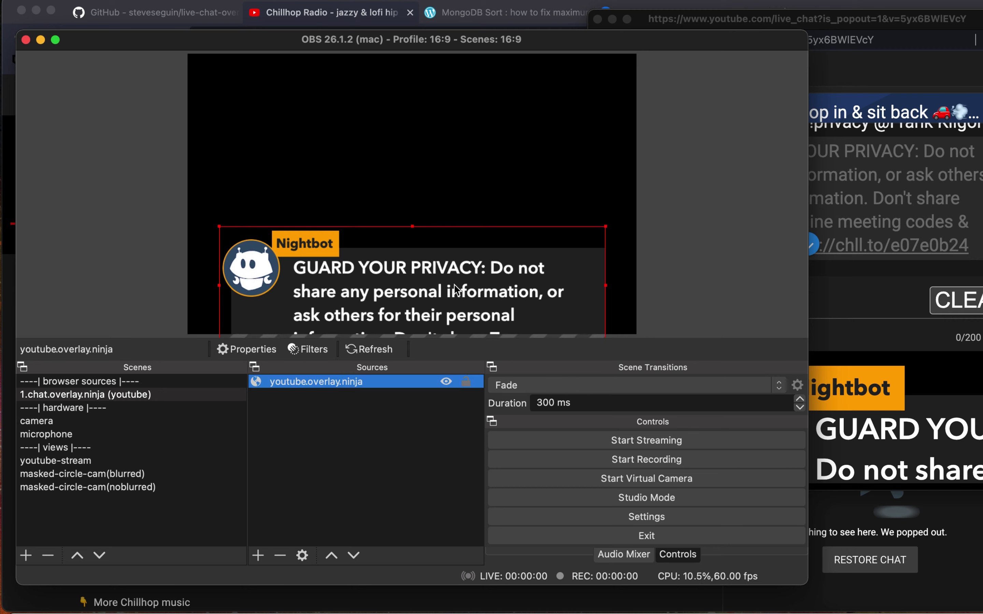
{"action": "left_click_drag", "start_coordinate": [454, 284], "coordinate": [454, 250]}
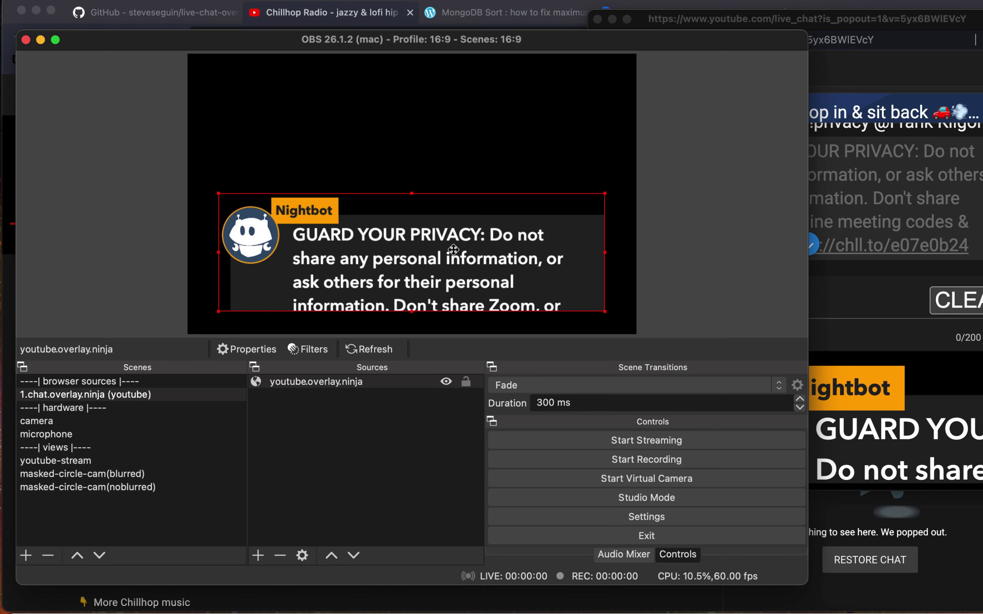
{"action": "left_click", "coordinate": [375, 416]}
{"action": "left_click", "coordinate": [466, 384]}
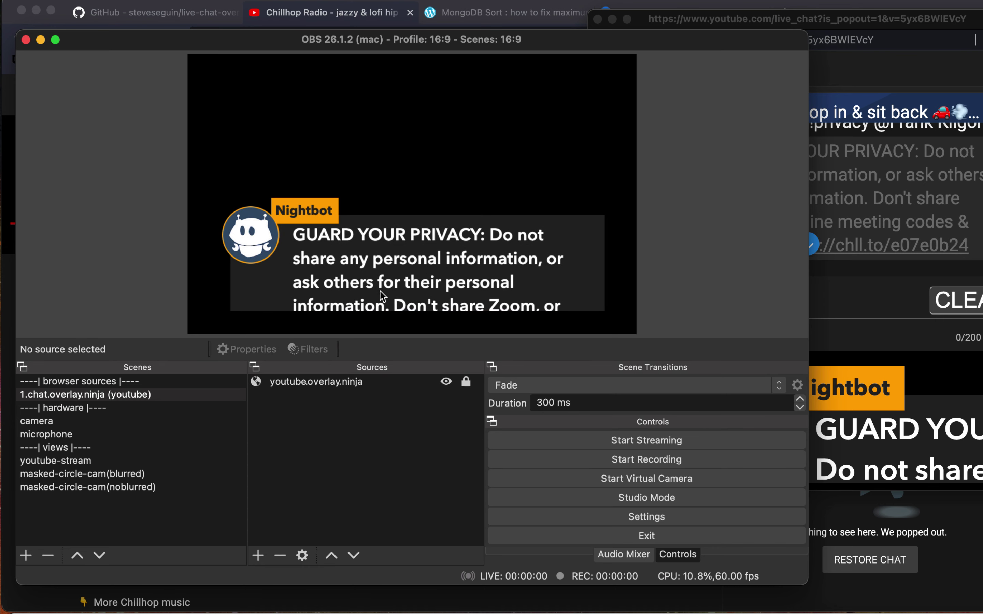
- Clear the featured Nightbot message from the overlay in the live chat window and return to the main Brave window
{"action": "left_click", "coordinate": [901, 22]}
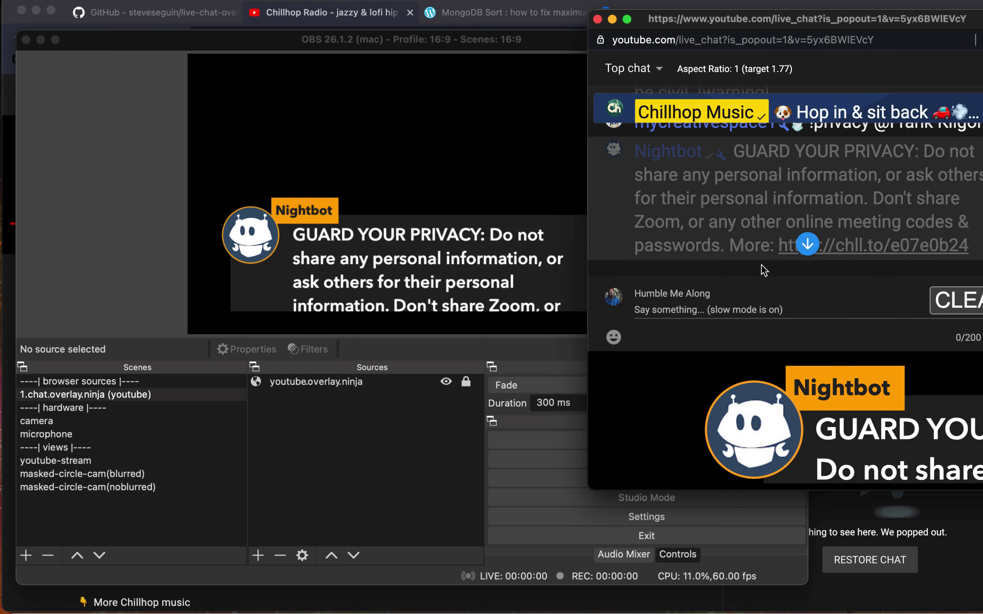
{"action": "left_click", "coordinate": [954, 303]}
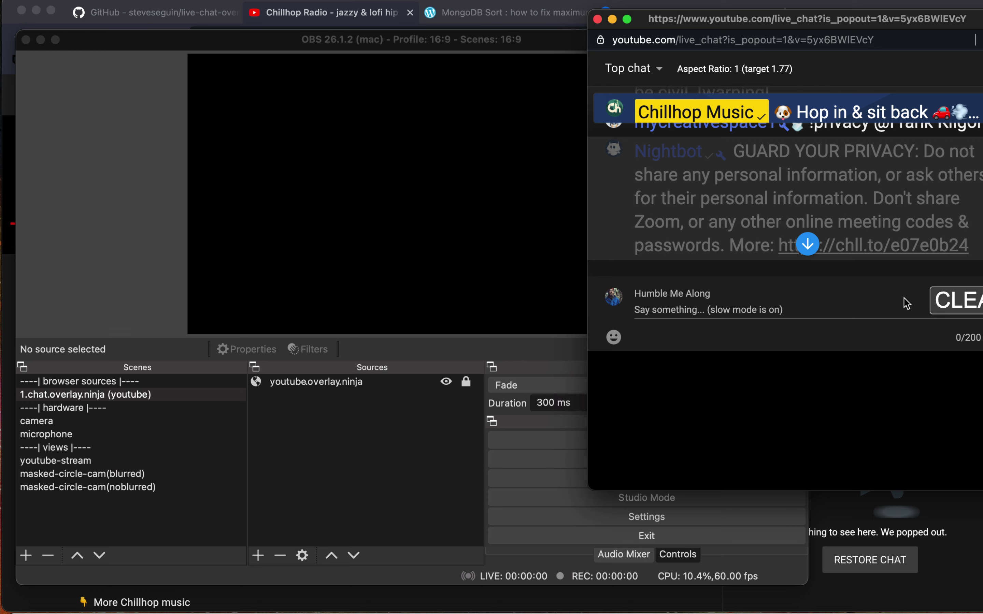
{"action": "scroll", "coordinate": [784, 183], "scroll_direction": "down", "scroll_amount": 2}
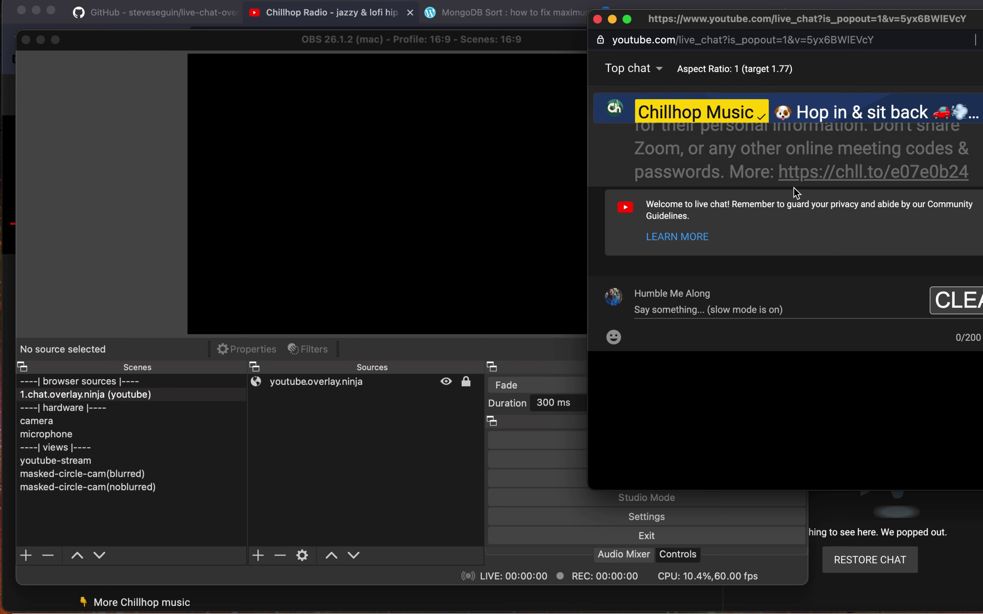
{"action": "scroll", "coordinate": [795, 187], "scroll_direction": "up", "scroll_amount": 5}
{"action": "scroll", "coordinate": [796, 189], "scroll_direction": "up", "scroll_amount": 1}
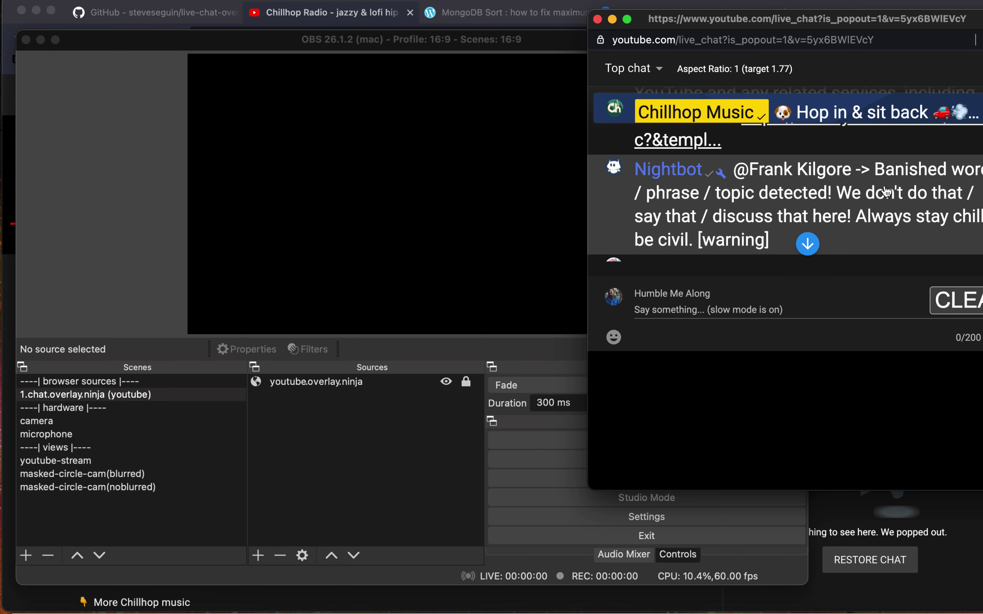
{"action": "left_click", "coordinate": [810, 197]}
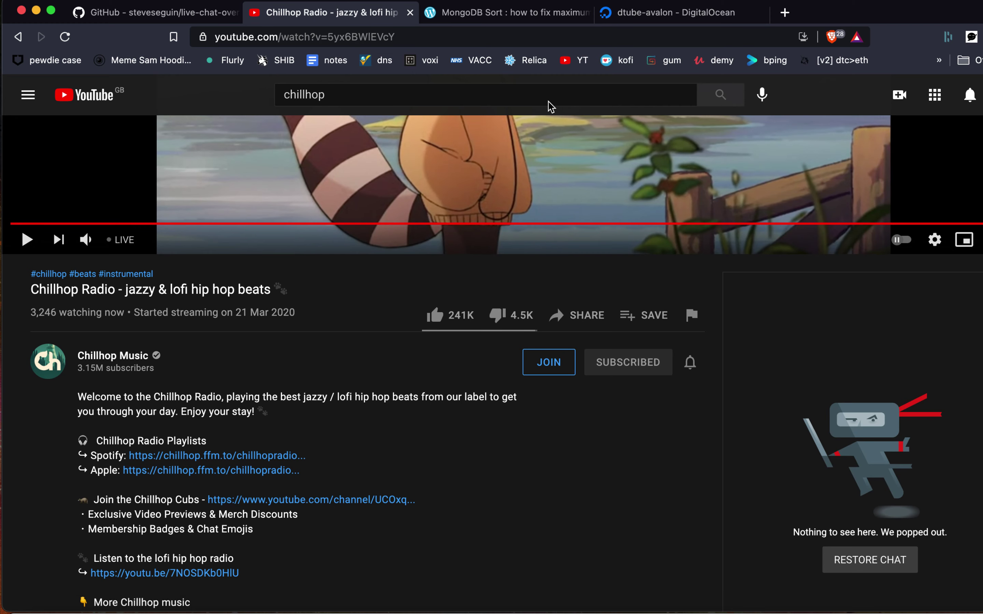
- Close the popped-out live chat window and minimise the Brave window to switch back to OBS
{"action": "left_click", "coordinate": [598, 20]}
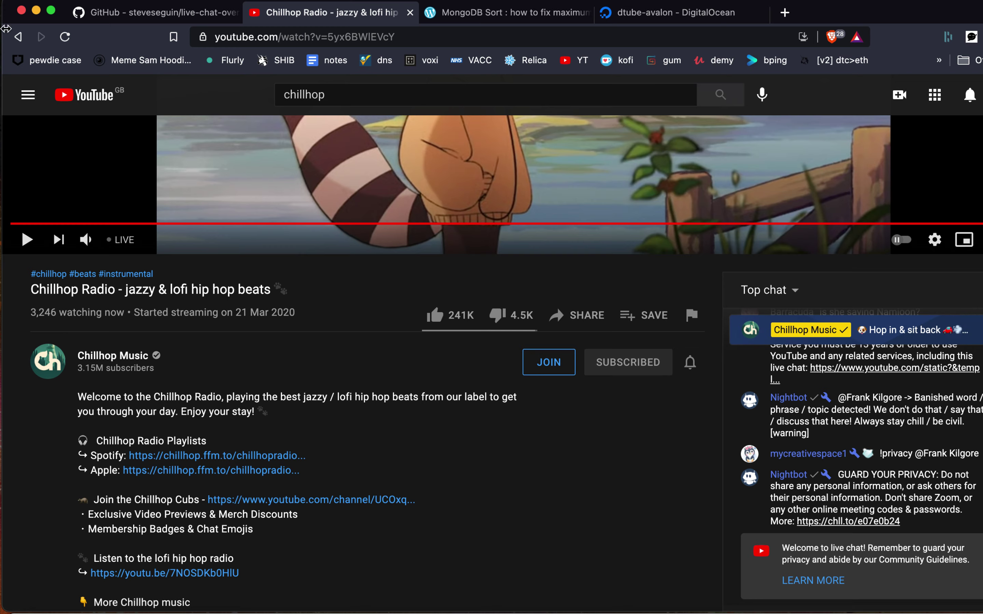
{"action": "left_click", "coordinate": [39, 14]}
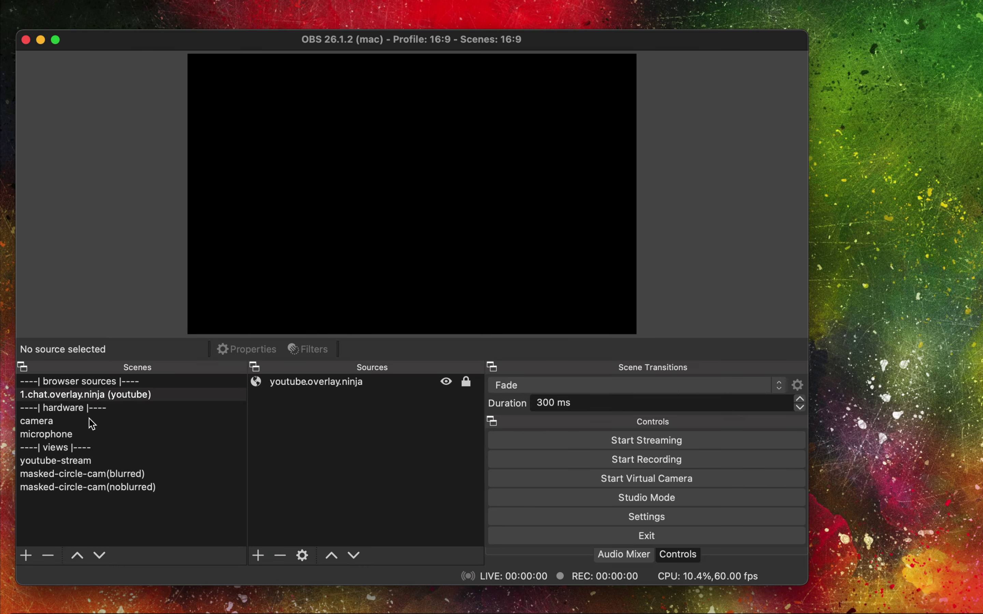
- Review the camera scene and the properties of the youtube.overlay.ninja source in OBS, centring the OBS window and ending on the camera scene
{"action": "left_click", "coordinate": [87, 421]}
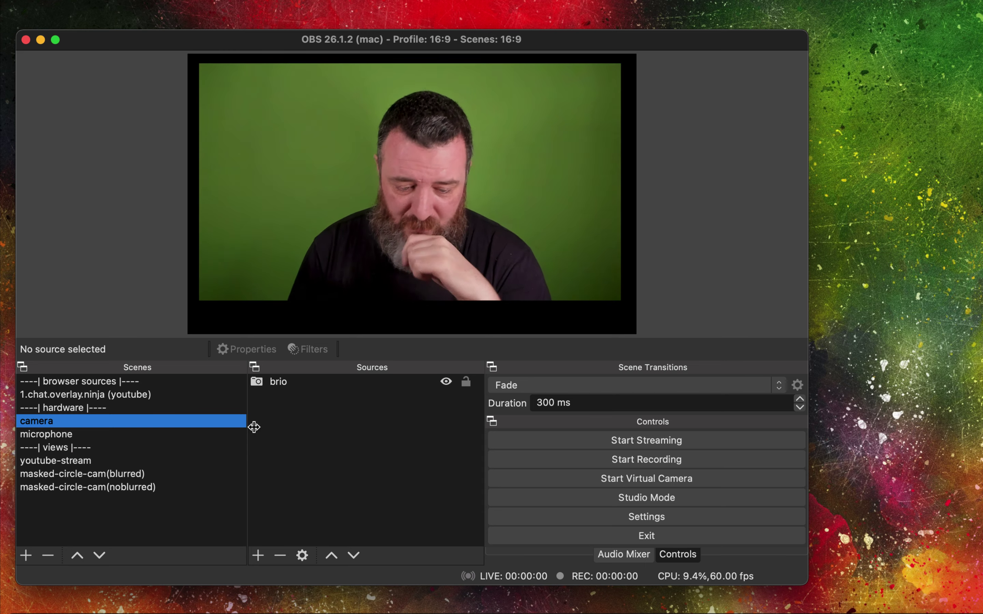
{"action": "left_click_drag", "start_coordinate": [467, 40], "coordinate": [563, 36]}
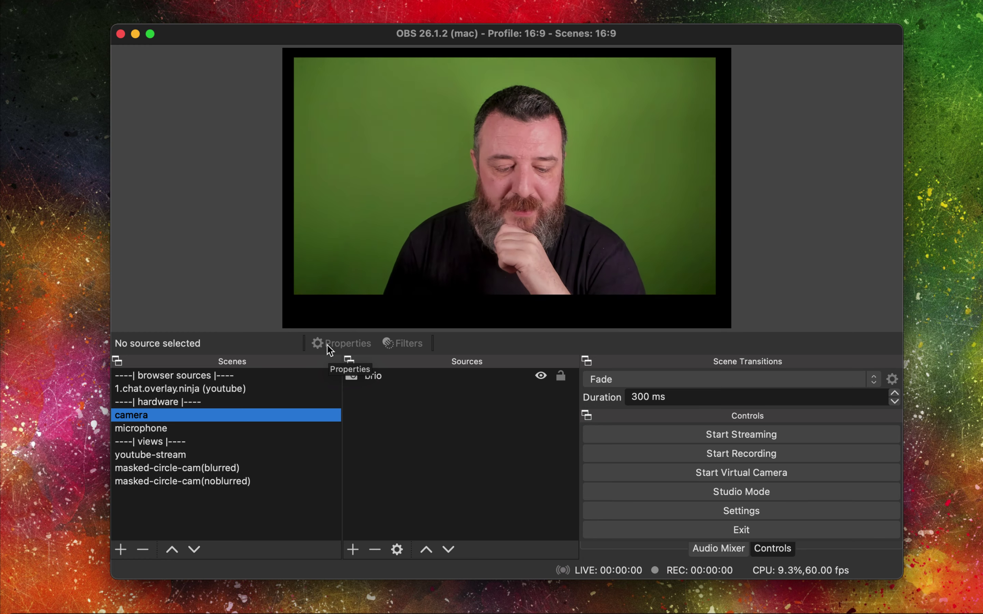
{"action": "left_click", "coordinate": [236, 389]}
{"action": "double_click", "coordinate": [411, 378]}
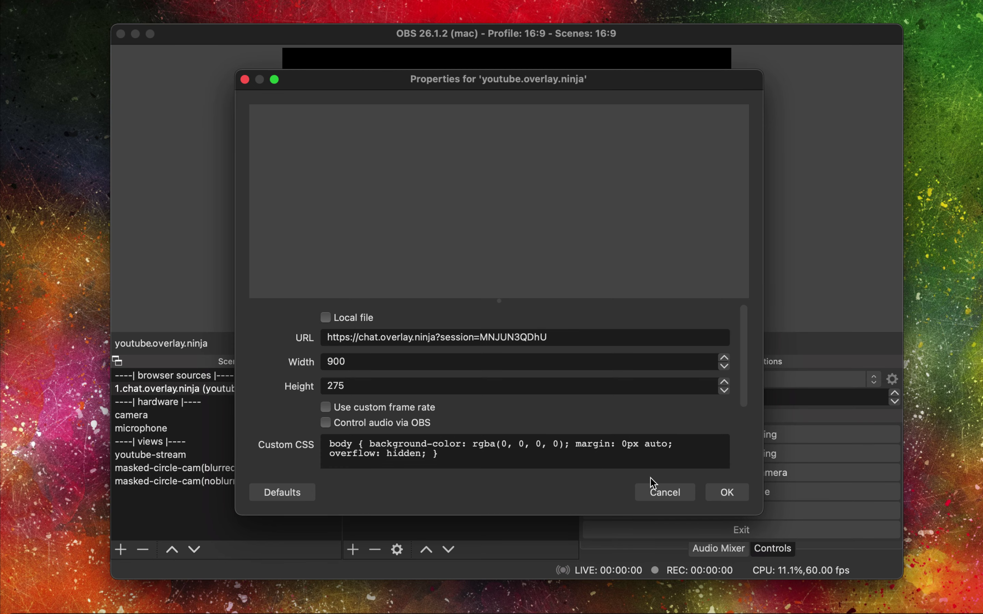
{"action": "left_click", "coordinate": [142, 428]}
{"action": "left_click", "coordinate": [181, 416]}
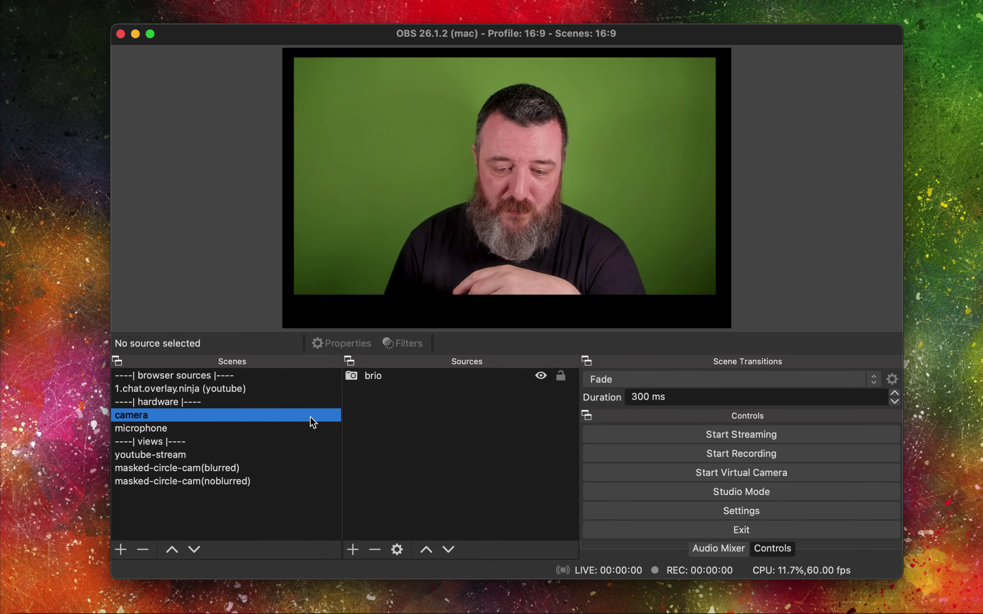